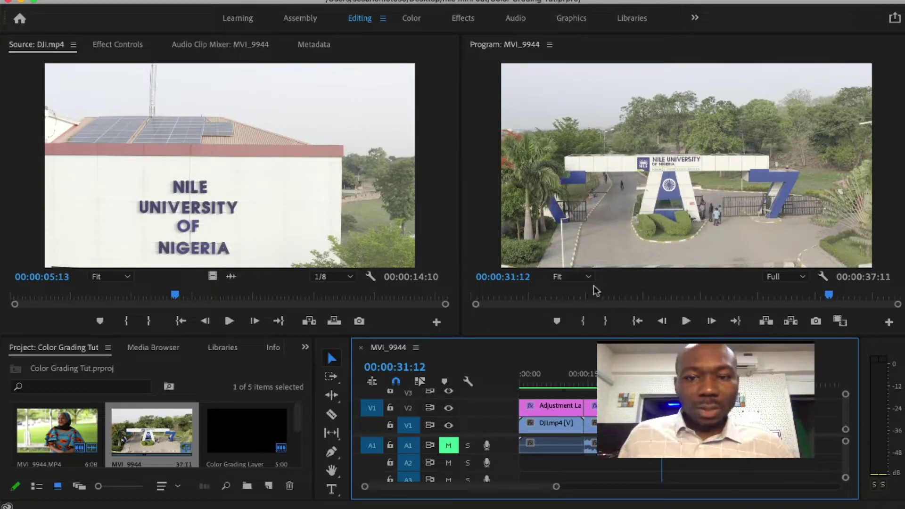
Move the playhead to the second DJI.mp4 clip and create a 1920 x 1080, 50 fps adjustment layer in the project
drag(642, 376, 630, 376)
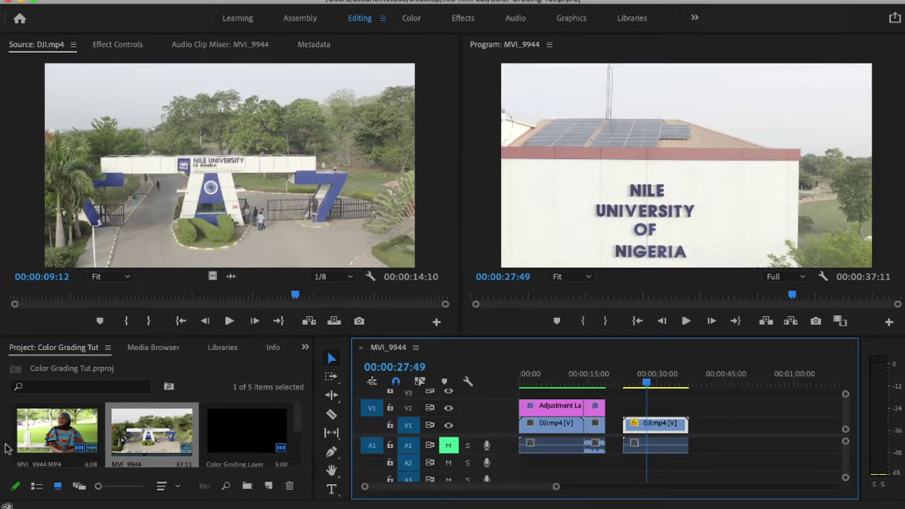
scroll(251, 433, down, 3)
right_click(251, 433)
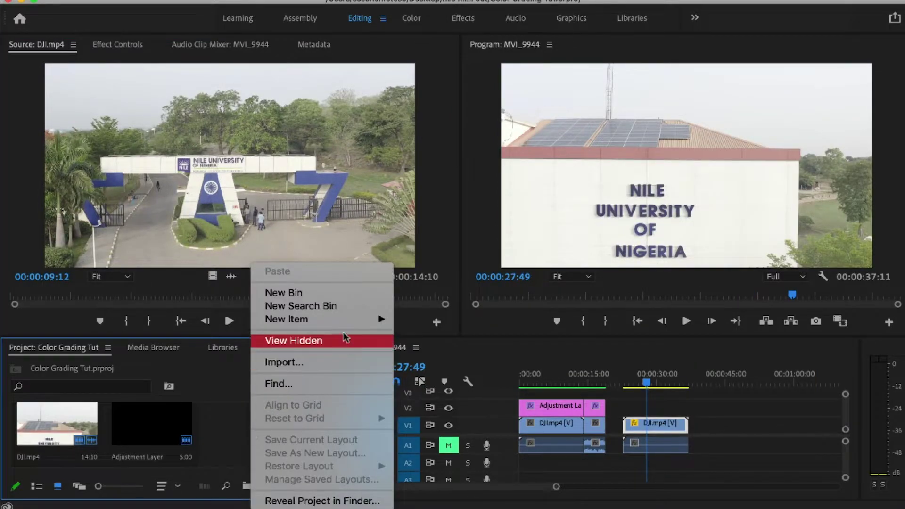
mouse_move(340, 321)
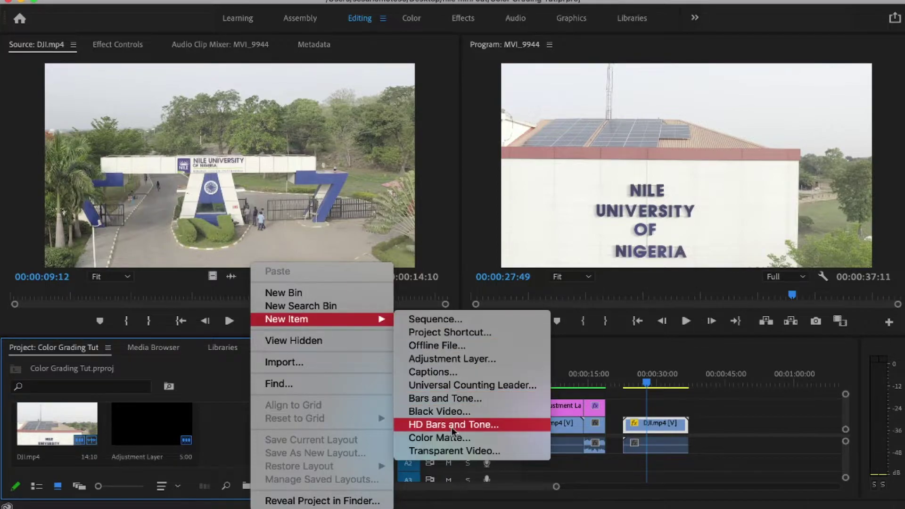
click(487, 359)
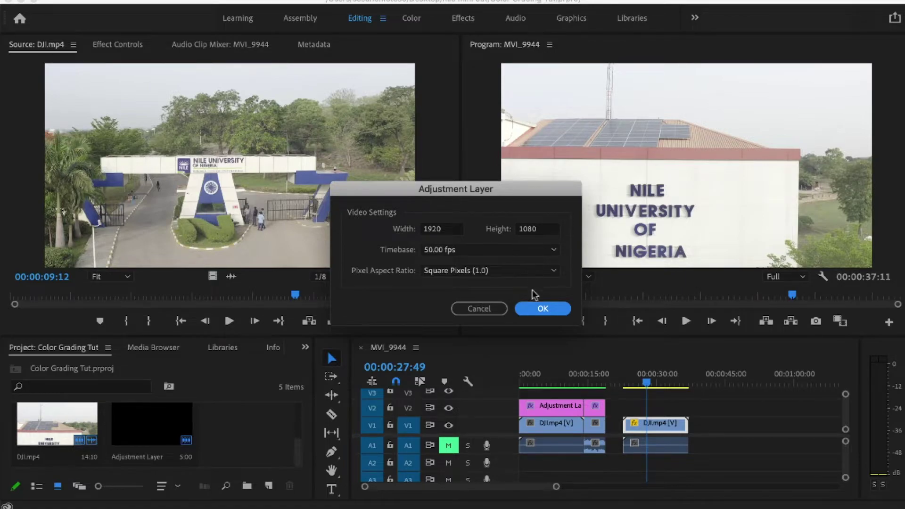
click(536, 308)
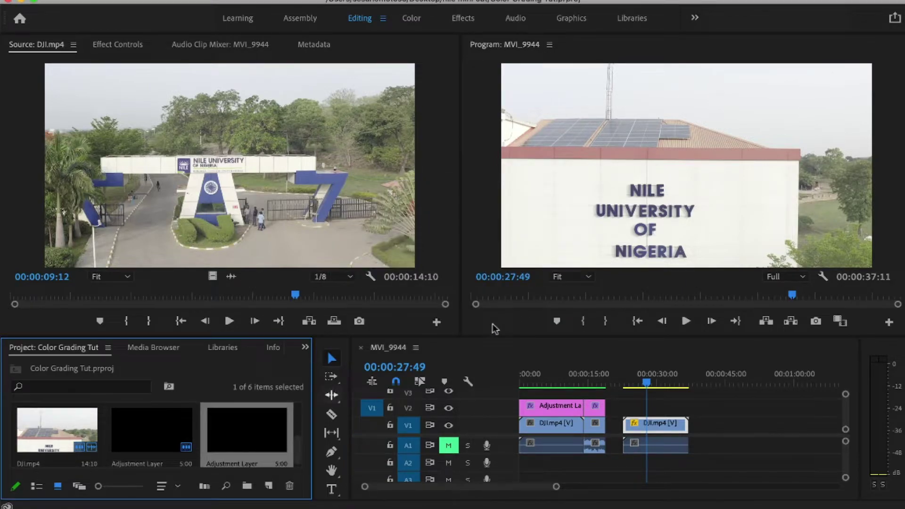
Rename the new adjustment layer "general grading layer" and place it on V2 over the full length of the last DJI.mp4 clip
right_click(256, 444)
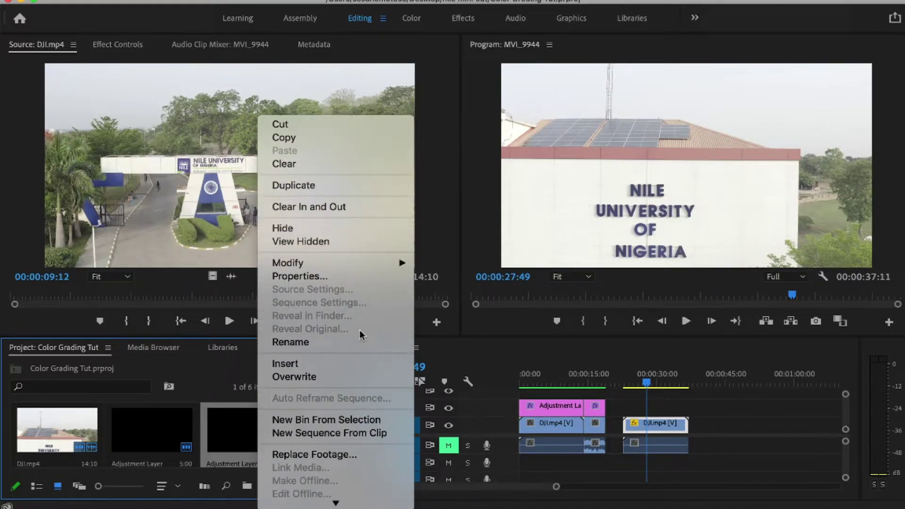
click(346, 343)
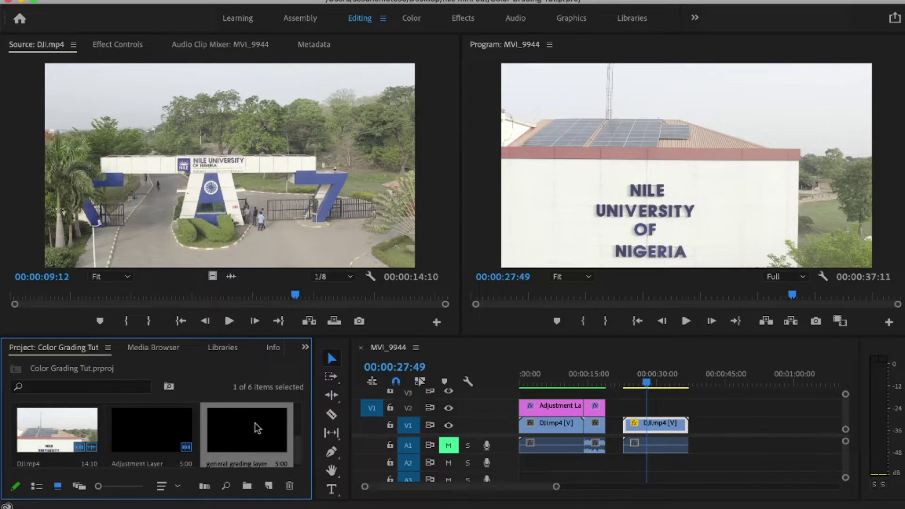
drag(255, 427, 687, 406)
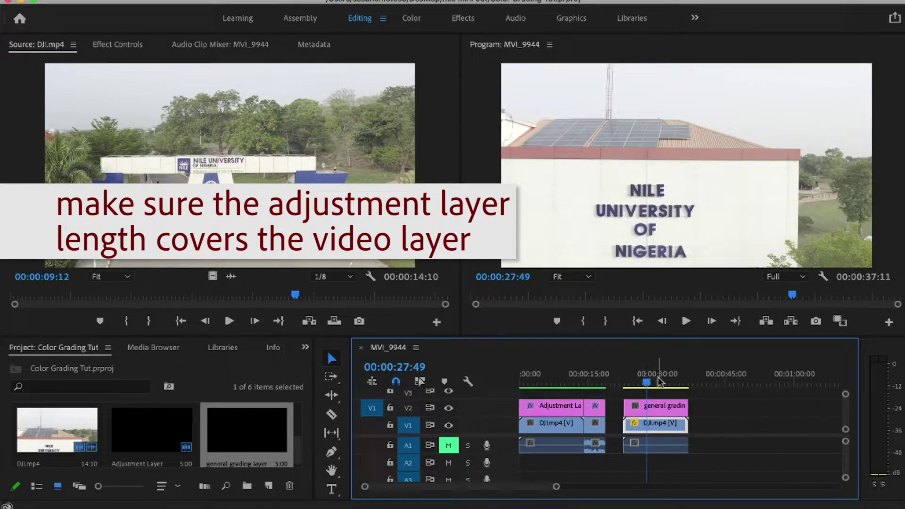
Find Lumetri Color among the Color Correction video effects and apply it to the general grading layer in the timeline
key(=)
click(306, 347)
click(325, 425)
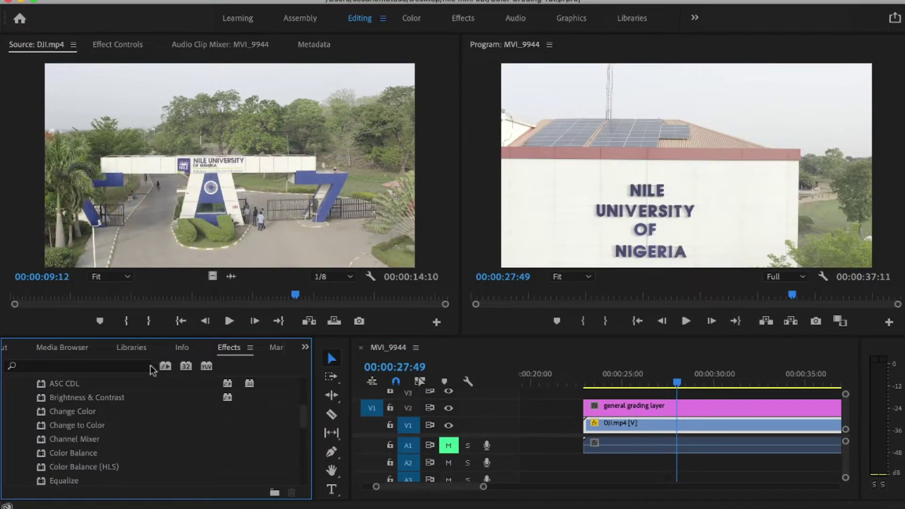
click(124, 372)
scroll(174, 453, up, 5)
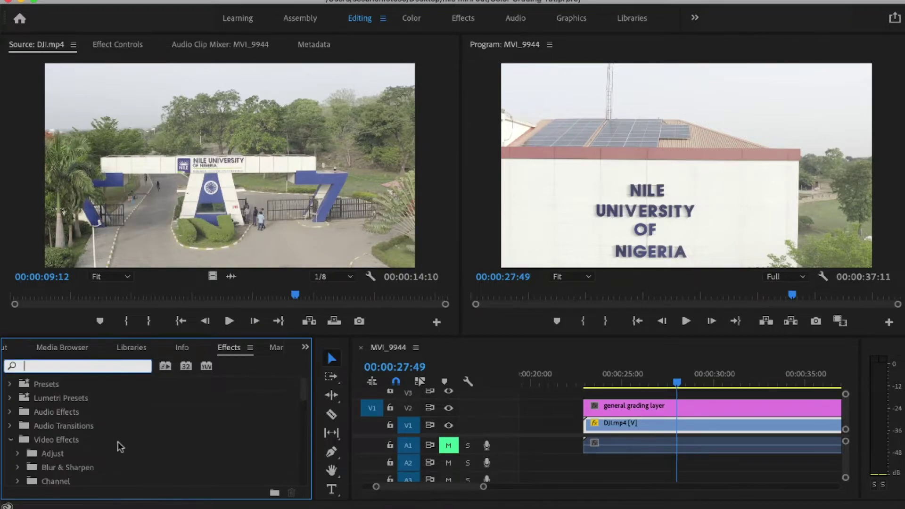
click(65, 445)
scroll(147, 435, down, 3)
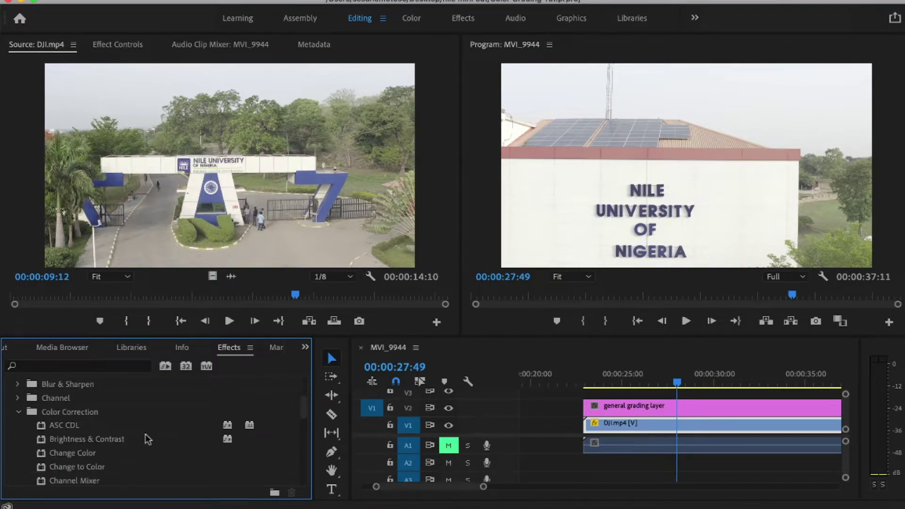
scroll(105, 437, up, 2)
scroll(105, 437, down, 2)
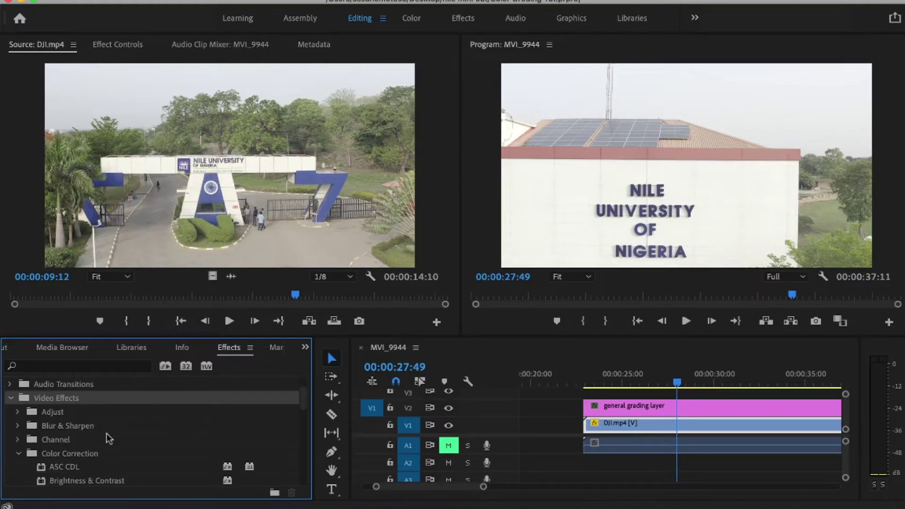
click(69, 440)
scroll(138, 446, down, 5)
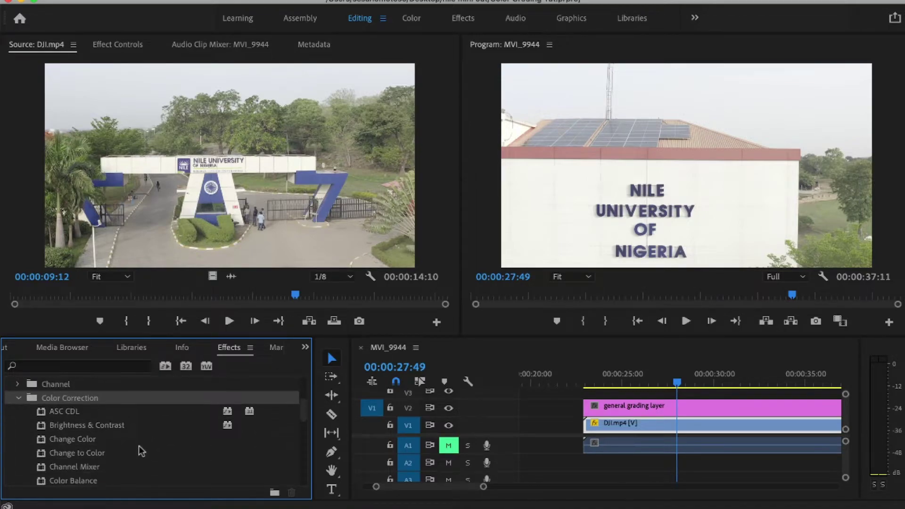
drag(88, 467, 632, 409)
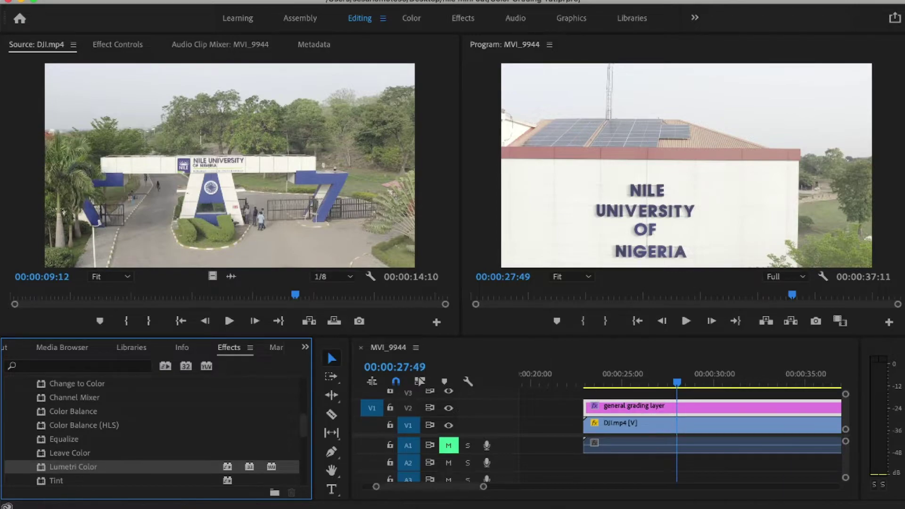
Show the Lumetri Color controls in the Color workspace and expand the Basic Correction section
click(417, 0)
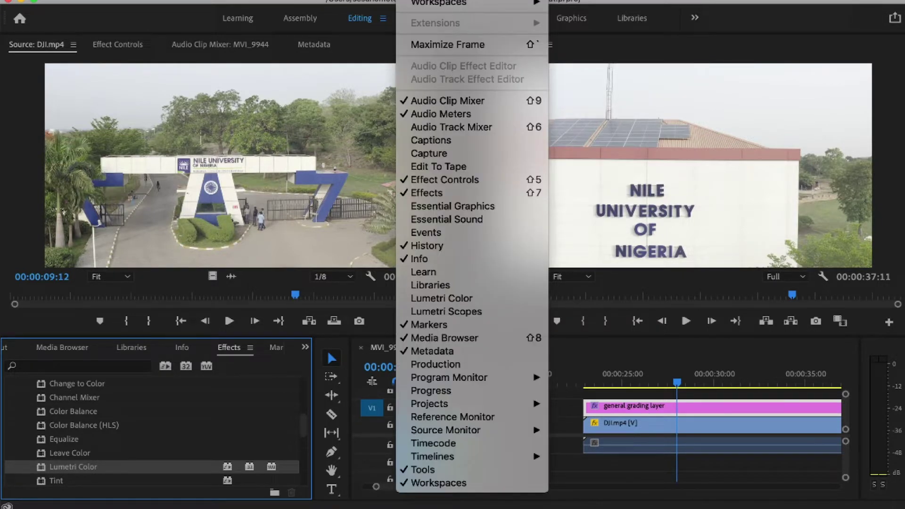
click(427, 301)
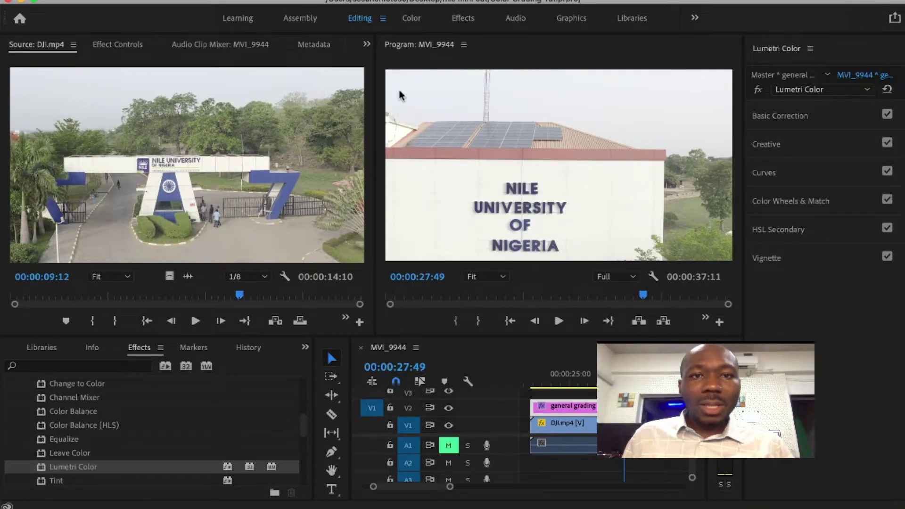
click(410, 21)
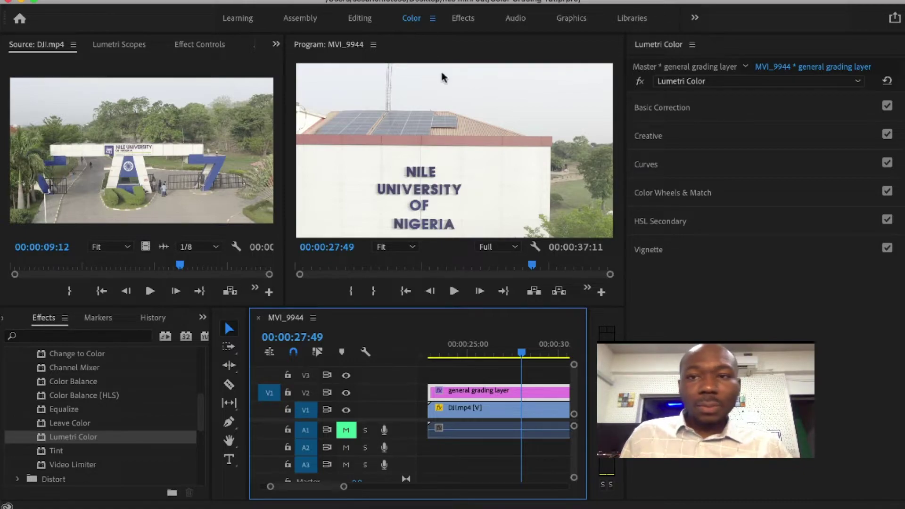
click(672, 107)
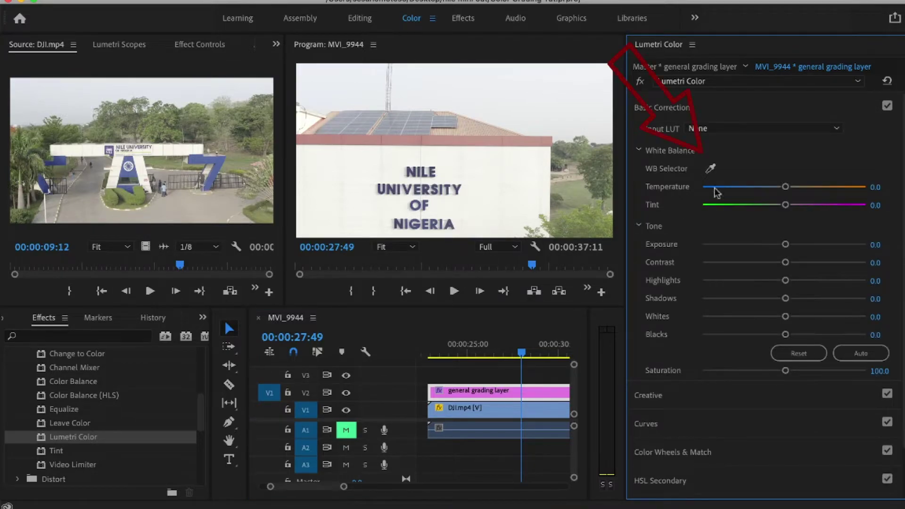
Try the white balance temperature at -100 and at 100, and reset it to its default
drag(714, 187, 666, 190)
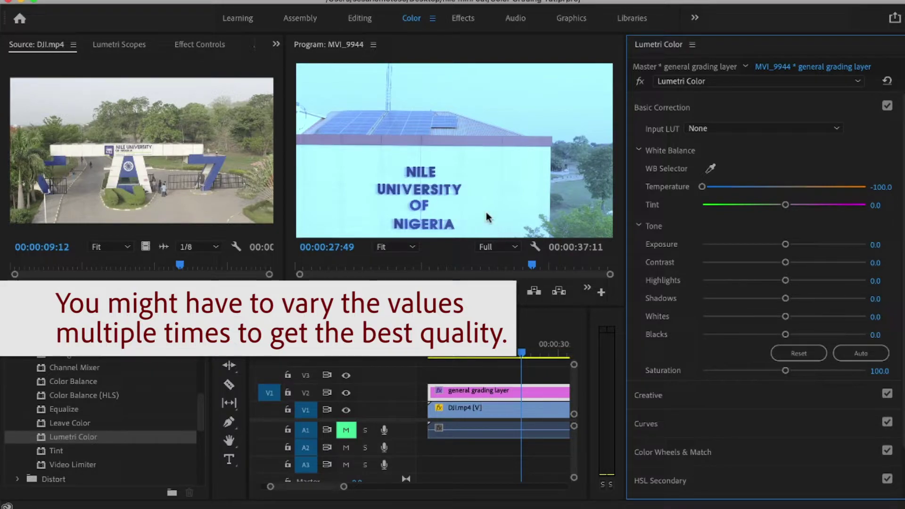
drag(702, 187, 889, 194)
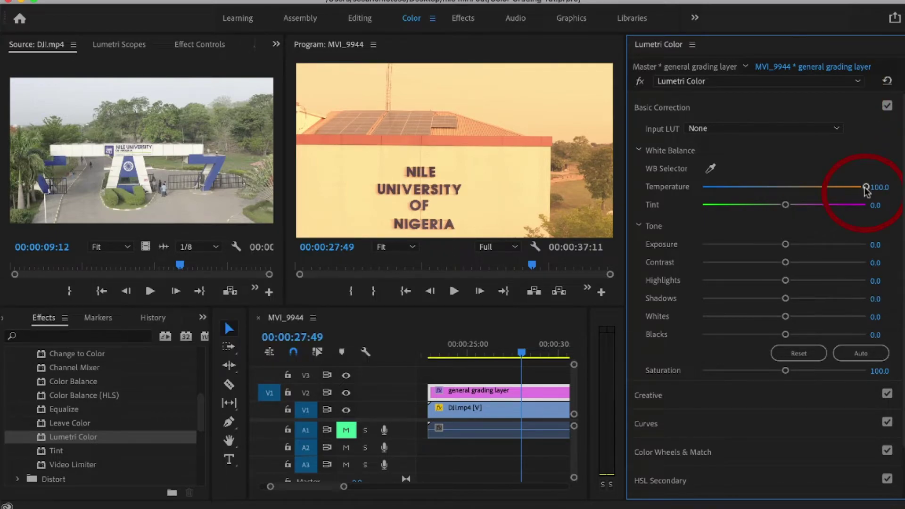
double_click(866, 187)
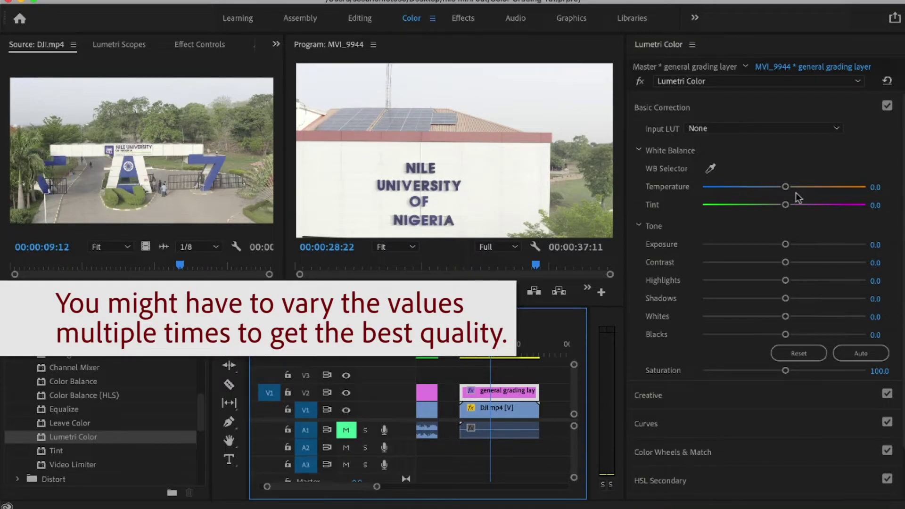
Set exposure to 0.3, contrast 9.5, highlights 33.6, shadows -34.5, whites 16.4 and blacks -37.1, and check another frame of the clip
click(798, 245)
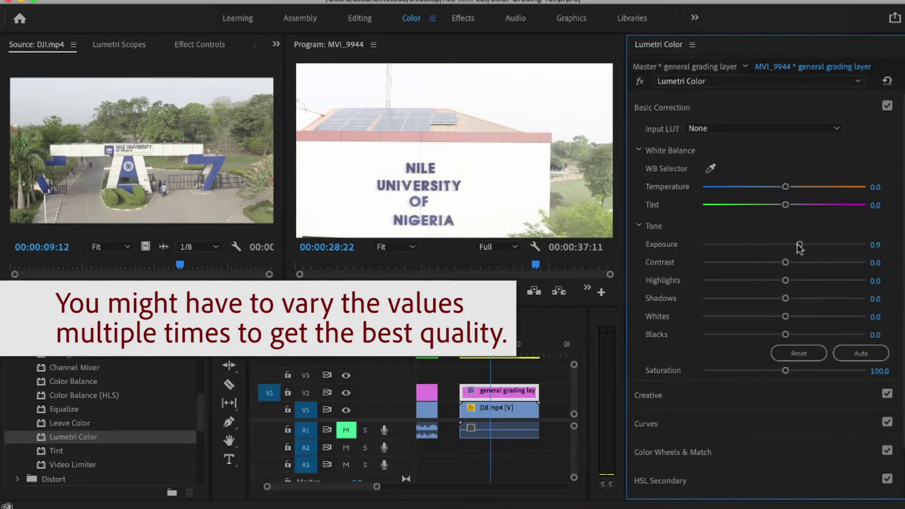
drag(799, 245, 809, 282)
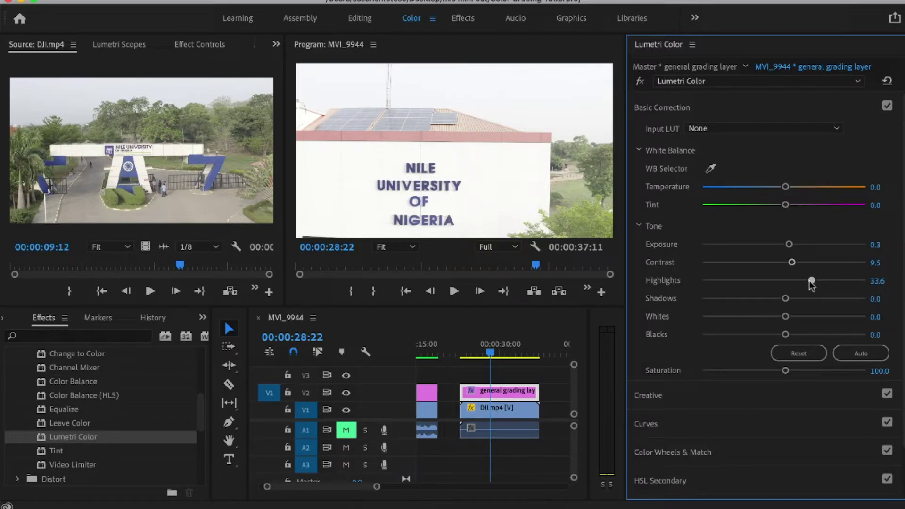
drag(786, 300, 763, 332)
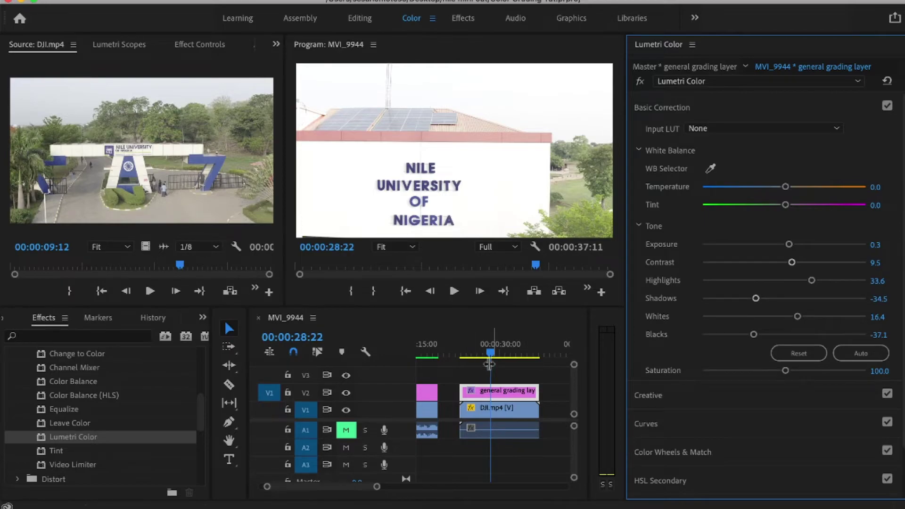
click(493, 355)
drag(492, 354, 503, 356)
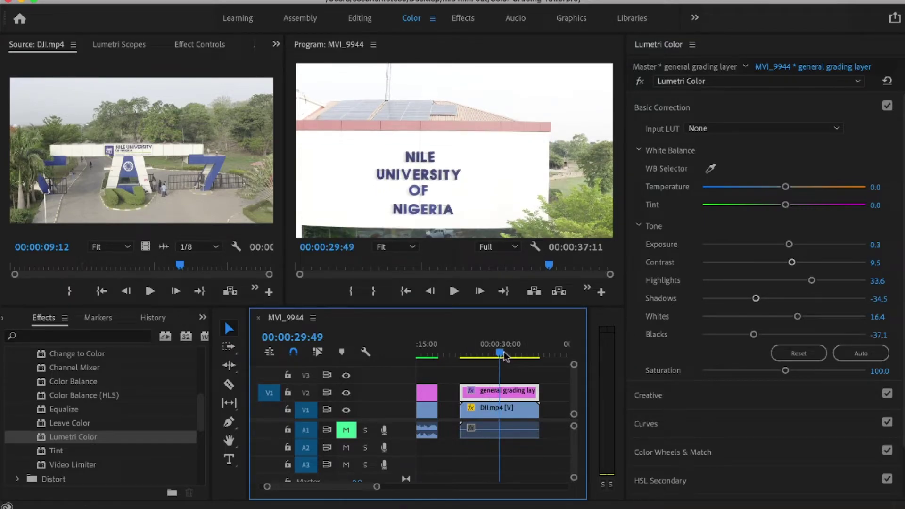
Slightly increase the Sharpen and Vibrance adjustments in the Creative section of the general grading layer
scroll(754, 264, down, 1)
click(686, 377)
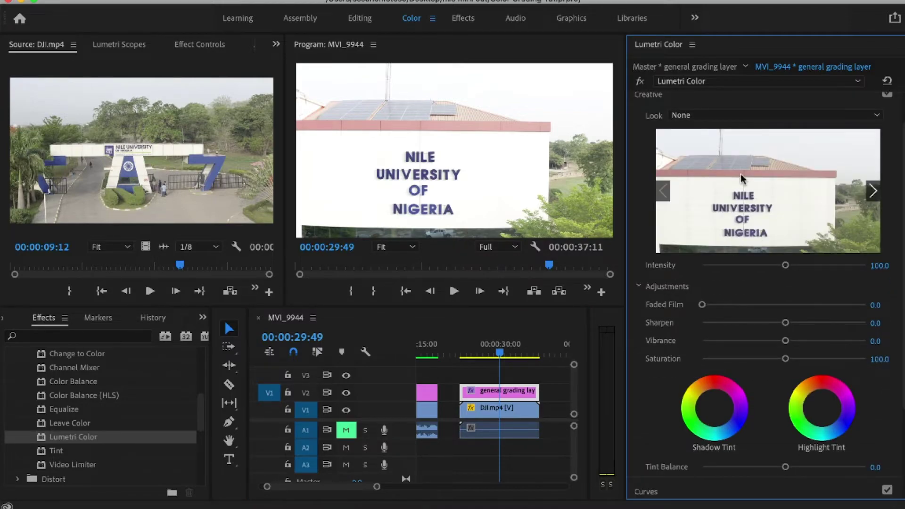
scroll(764, 253, down, 1)
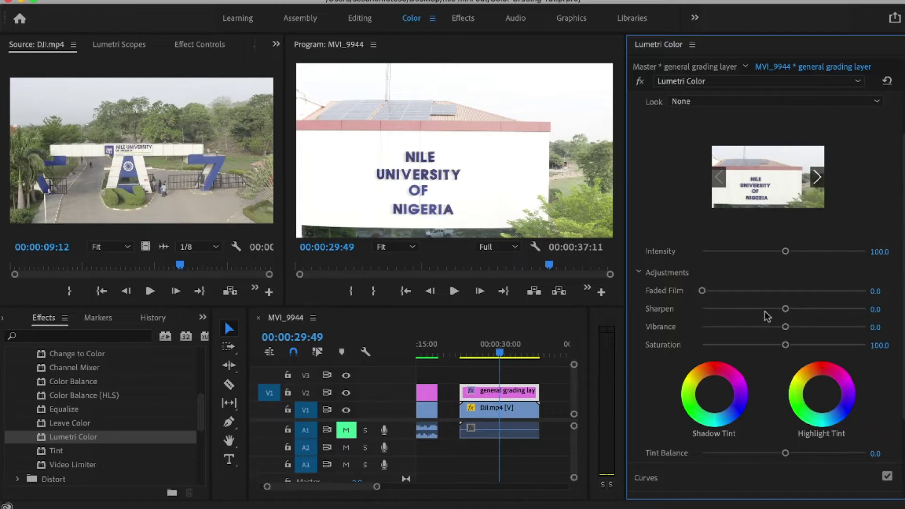
drag(795, 310, 803, 308)
drag(785, 326, 801, 330)
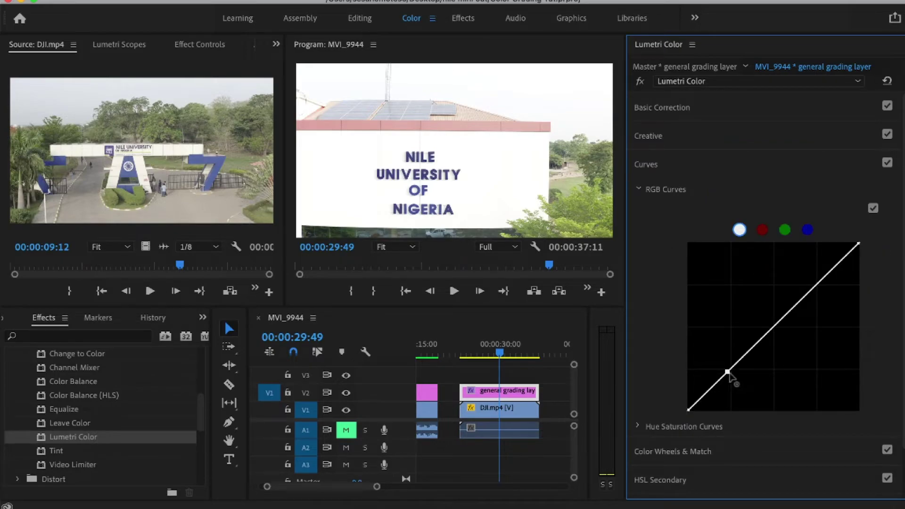
Shape the white RGB curve into a gentle S by lowering a shadow point and raising a highlight point
drag(730, 372, 733, 380)
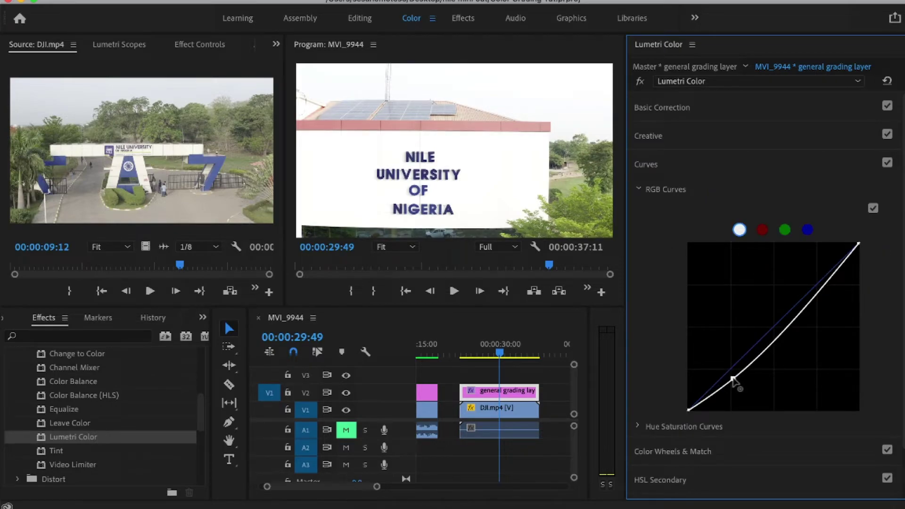
click(821, 288)
drag(821, 288, 814, 281)
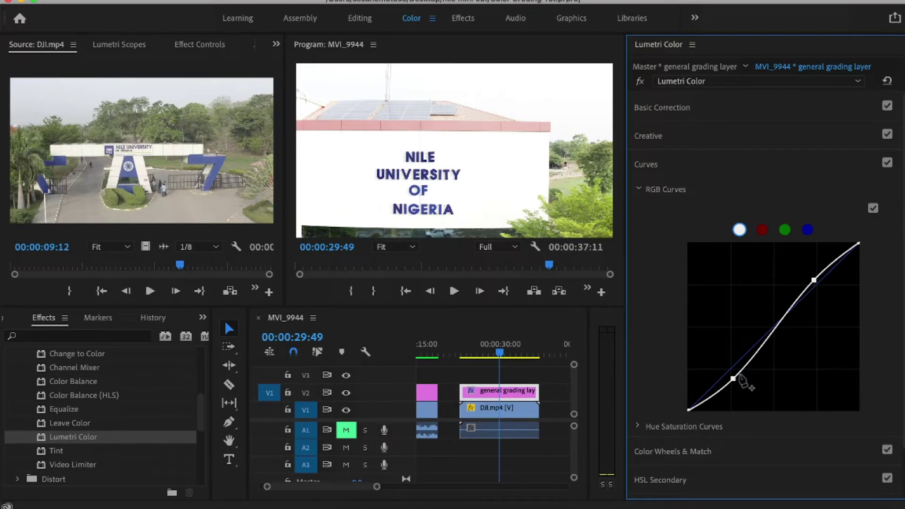
drag(733, 378, 731, 376)
scroll(817, 375, down, 2)
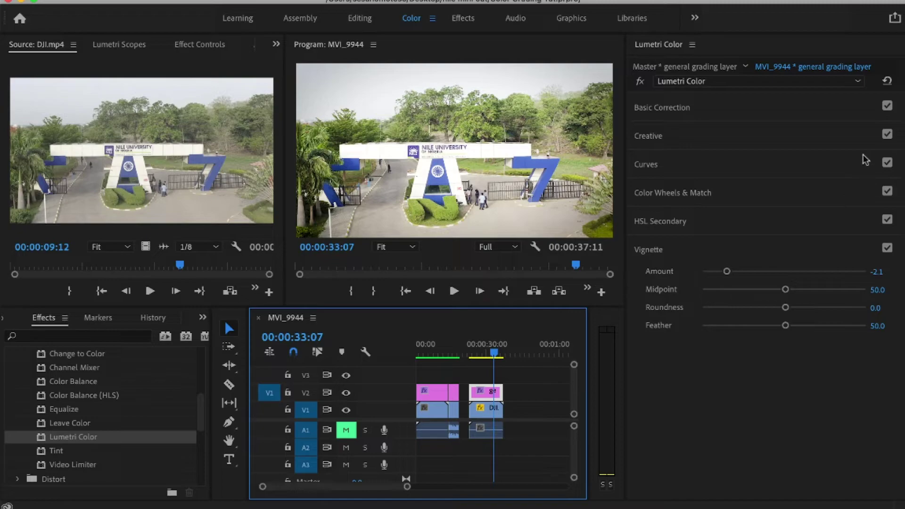
Compare the image with Basic Correction off and on, and hide track V2 to view the footage without the grading layer
click(667, 112)
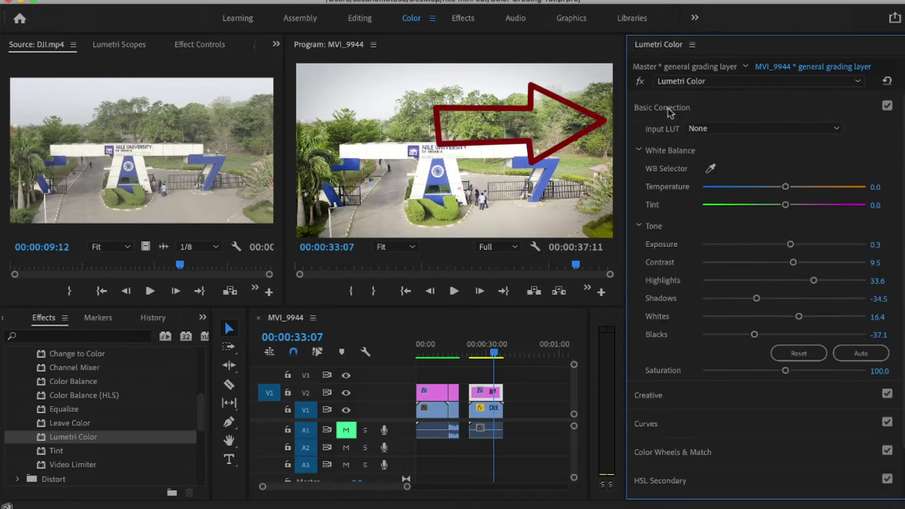
click(887, 106)
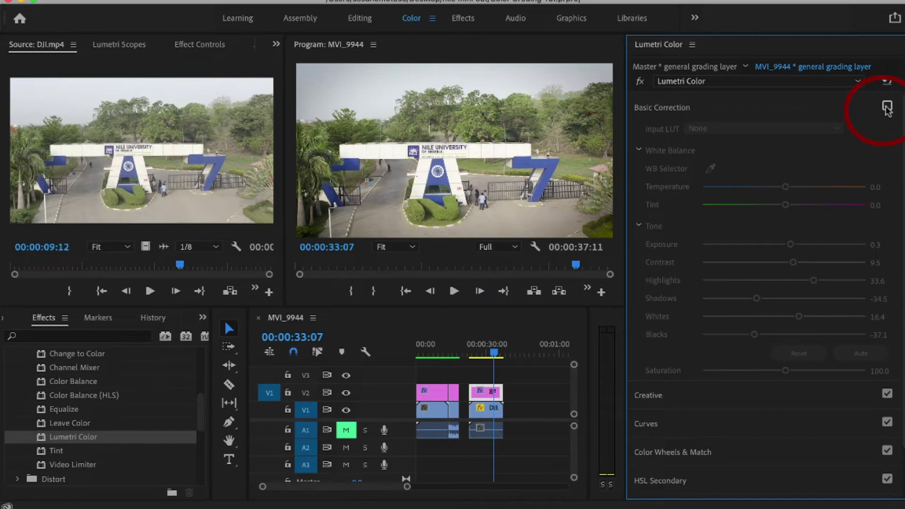
click(887, 107)
click(887, 107)
click(887, 107)
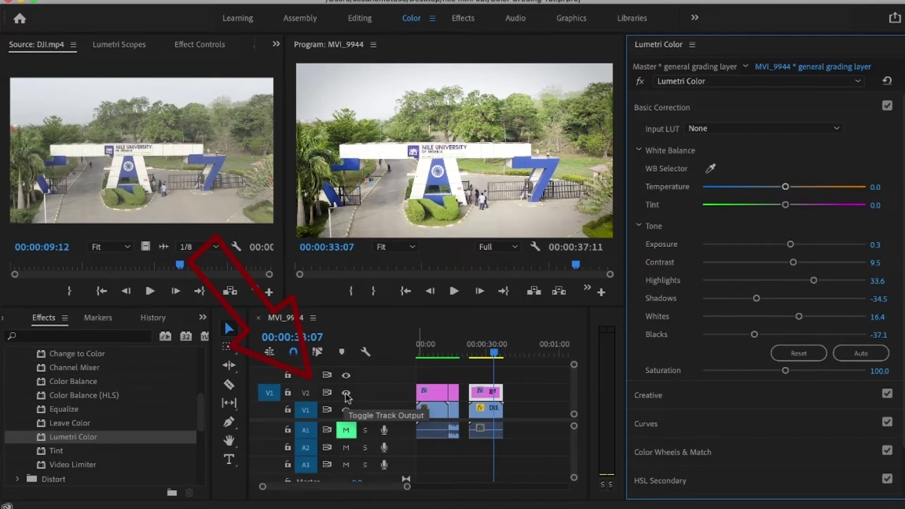
click(345, 393)
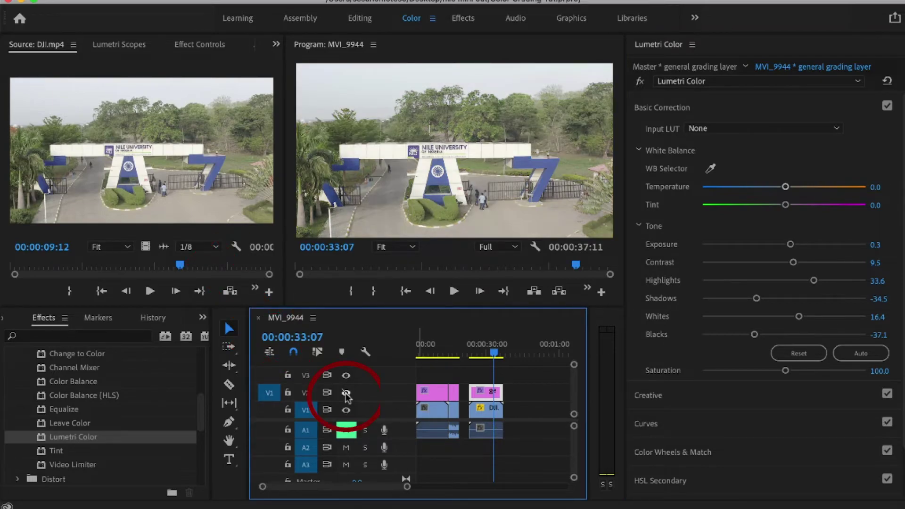
Show track V2 again, and compare the first drone clip with its grading layer hidden and shown at around 00:00:09:20
click(345, 394)
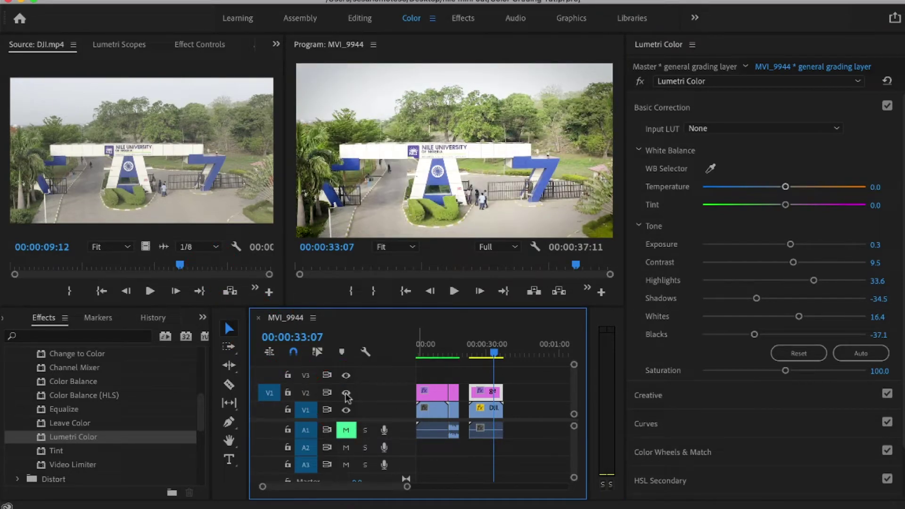
click(439, 353)
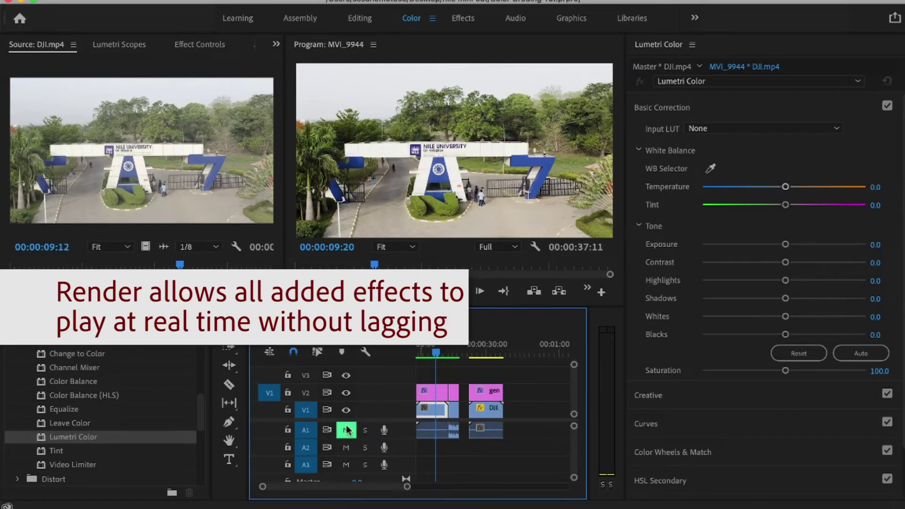
click(347, 394)
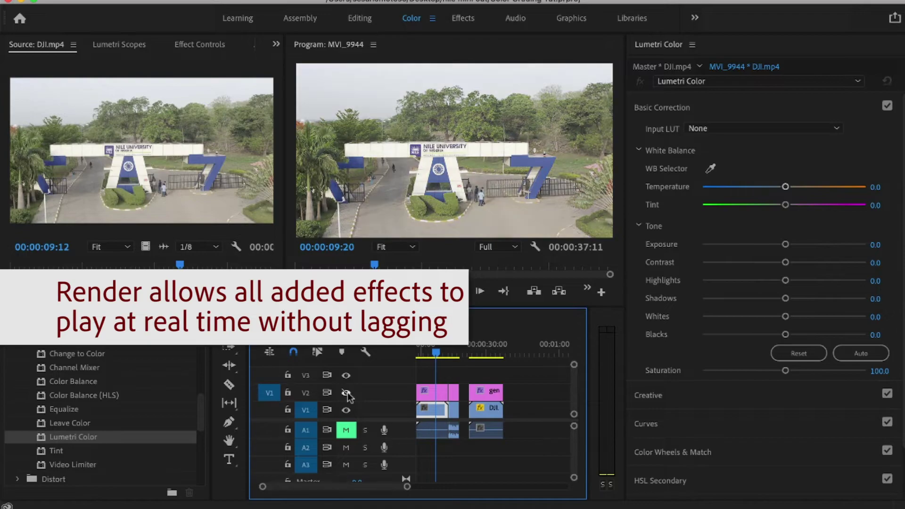
click(346, 394)
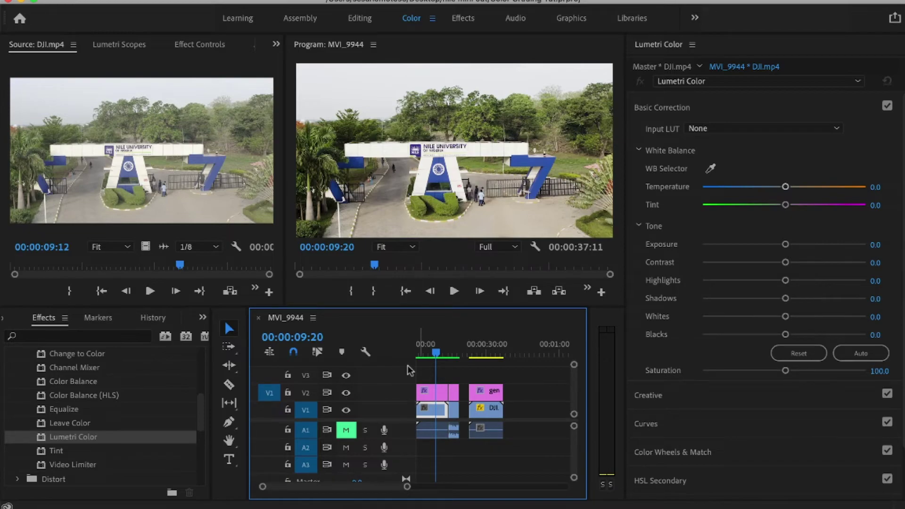
Compare the Basic Correction settings of the grading layers above the first drone clip and the interview clip, and check frames of both clips
drag(435, 351, 440, 347)
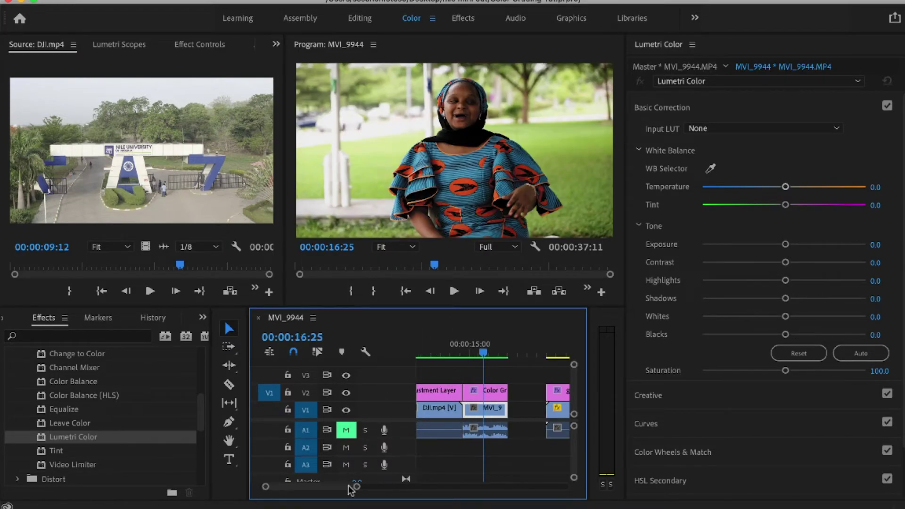
drag(348, 486, 345, 486)
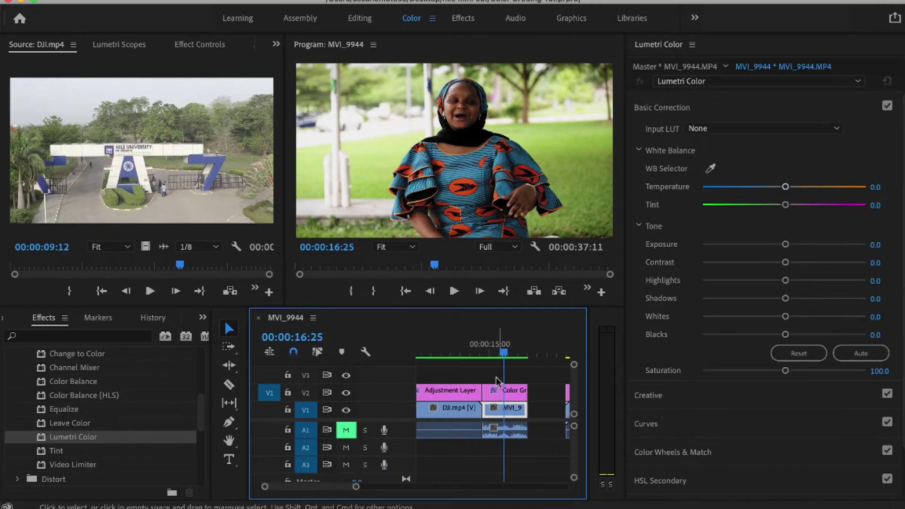
click(458, 395)
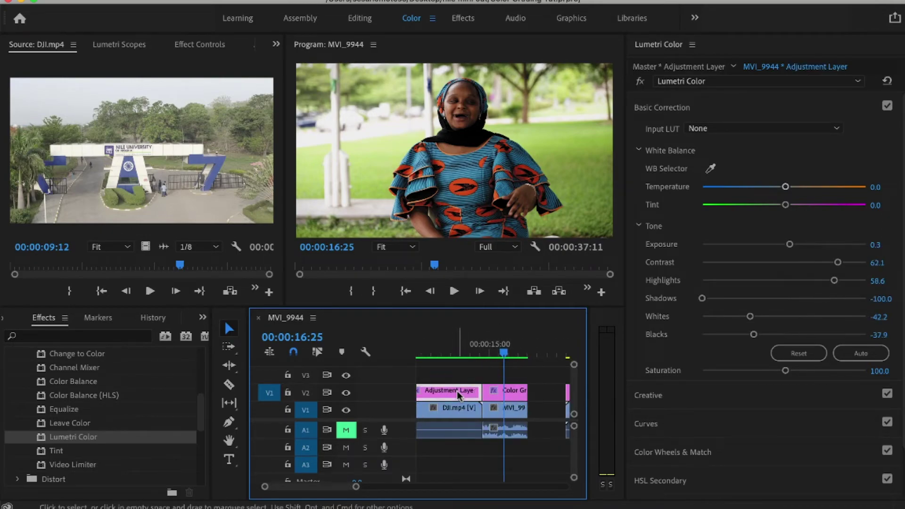
click(520, 396)
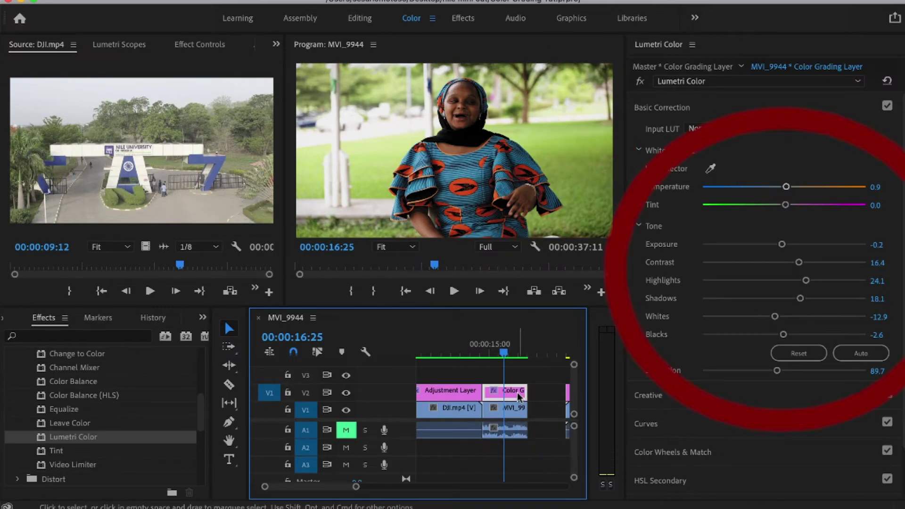
click(452, 392)
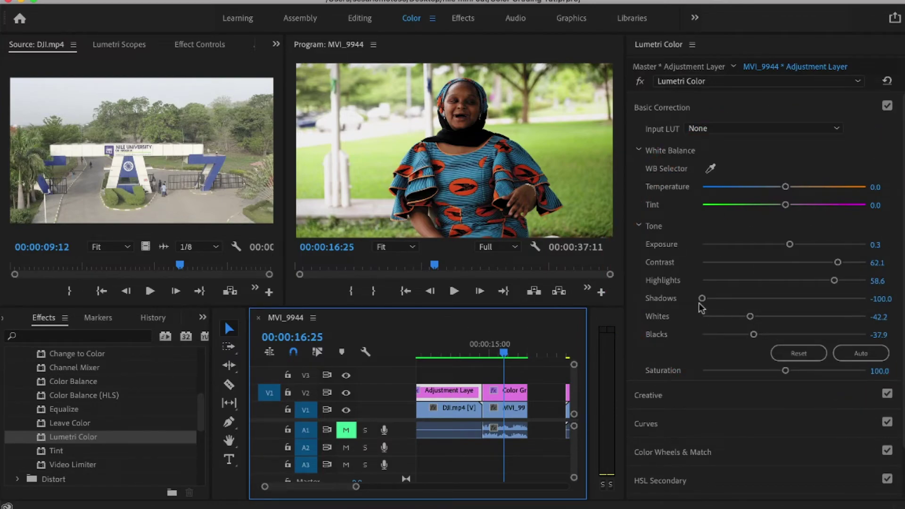
click(450, 352)
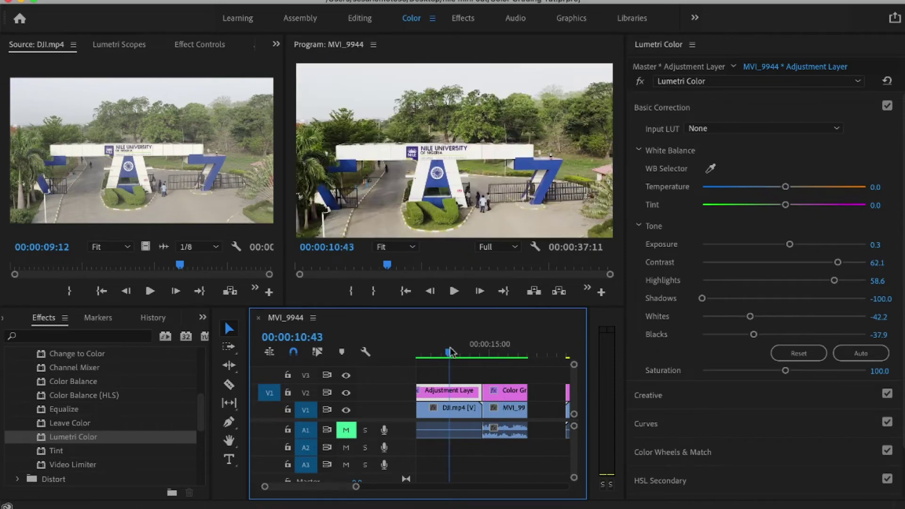
click(502, 344)
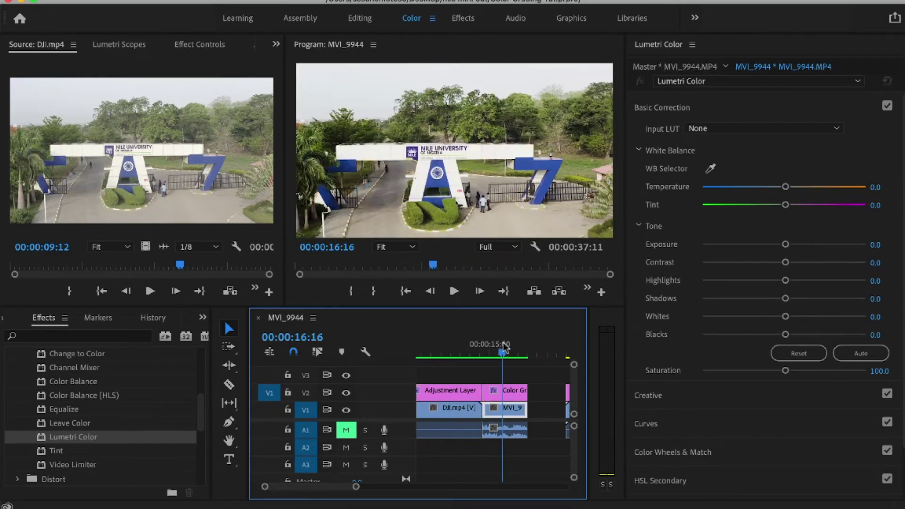
click(530, 390)
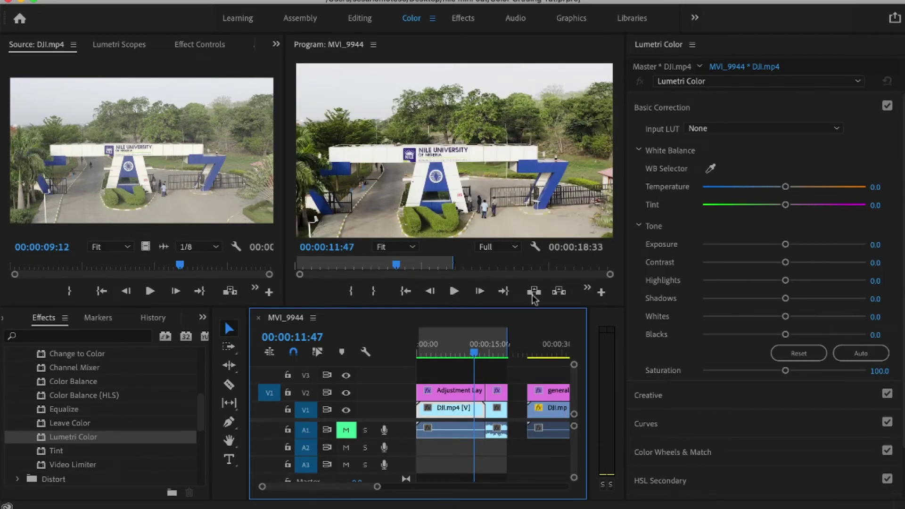
Switch the program monitor's playback resolution to 1/4 and back to Full, and scrub through the graded drone and interview clips
click(515, 247)
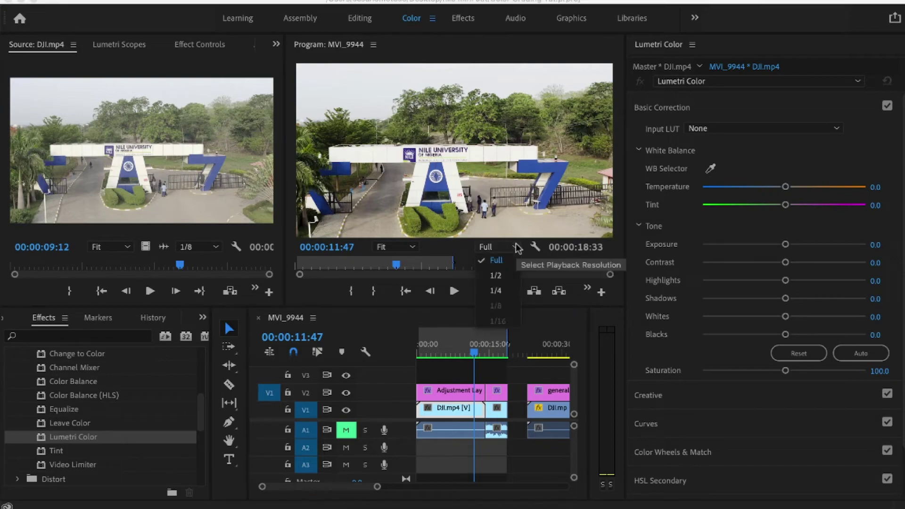
click(504, 290)
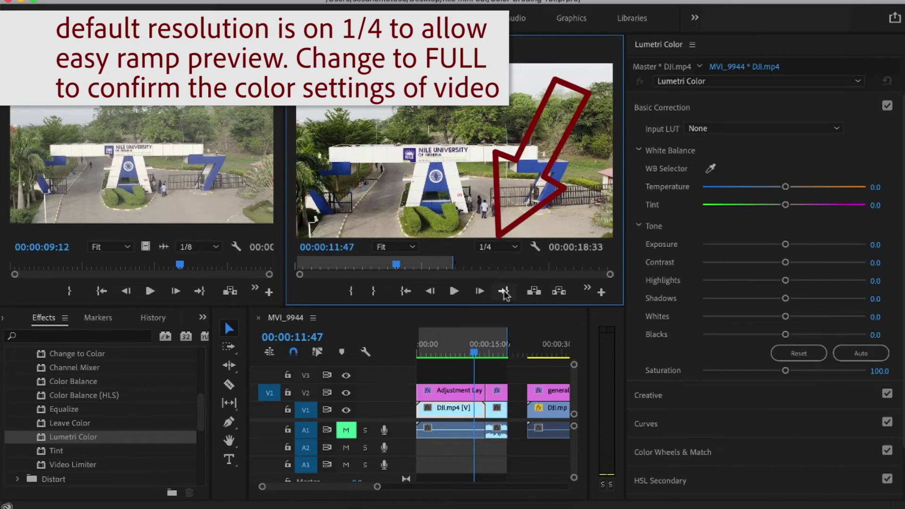
click(509, 249)
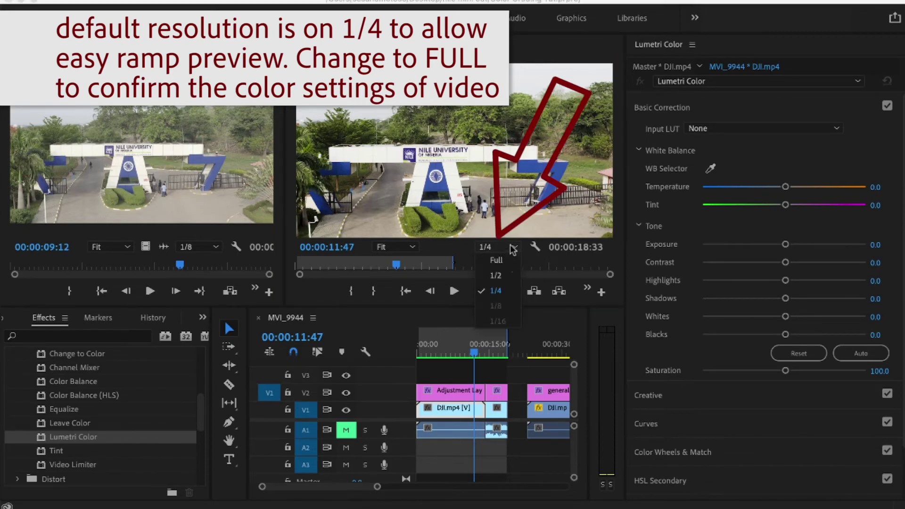
click(506, 261)
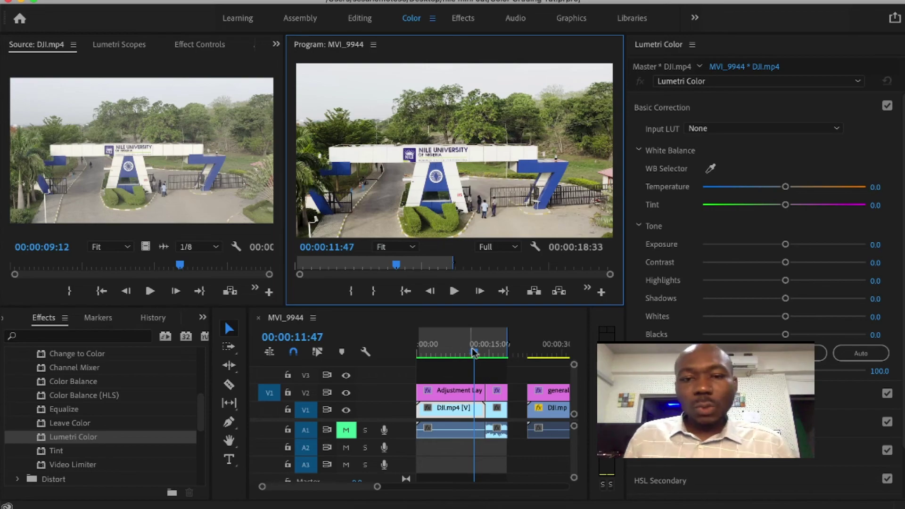
drag(464, 349, 432, 351)
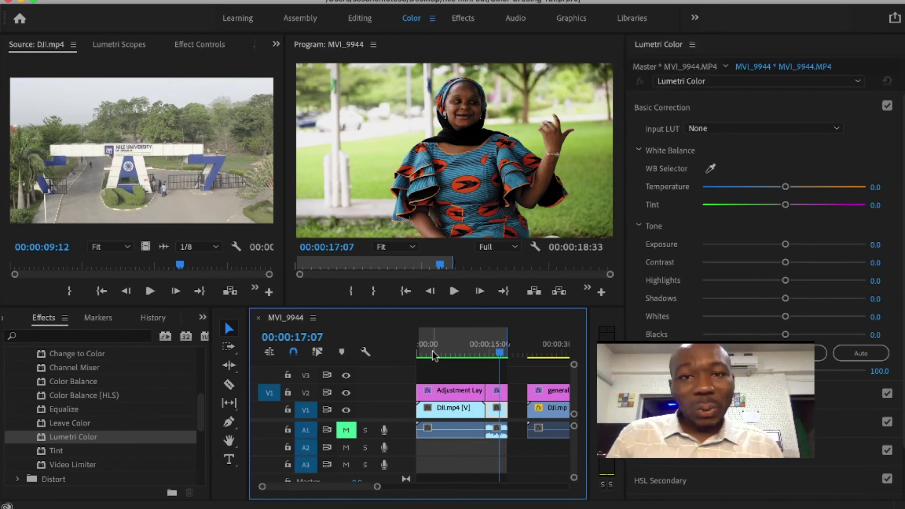